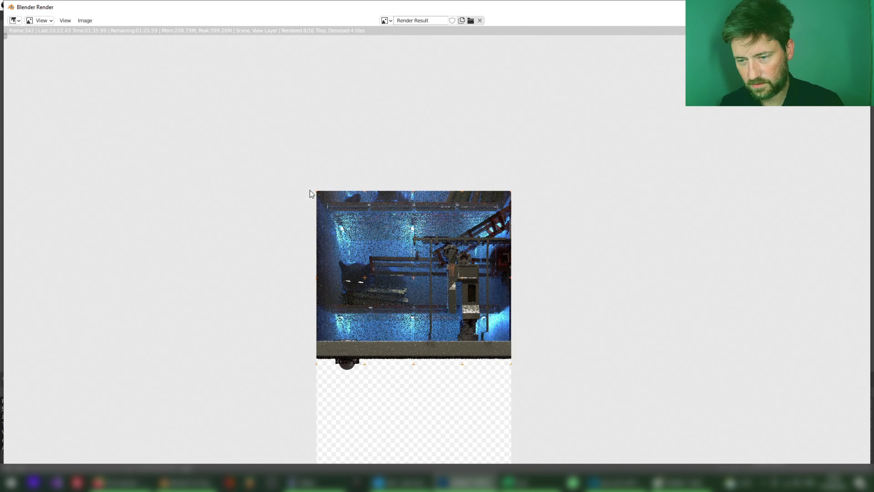
# - Examine the rendered image up close, checking the noise around the cat, the rails and the gear mechanism
pyautogui.scroll(4, 445, 270)
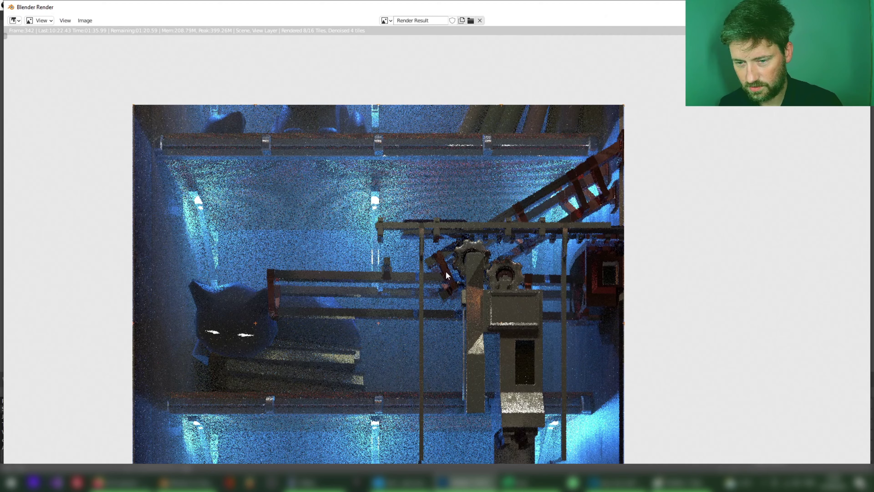
pyautogui.moveTo(445, 270); pyautogui.dragTo(453, 192, button='middle')
pyautogui.scroll(2, 434, 233)
pyautogui.scroll(2, 433, 236)
pyautogui.moveTo(320, 206); pyautogui.dragTo(375, 247, button='middle')
pyautogui.scroll(-2, 493, 243)
pyautogui.scroll(3, 405, 227)
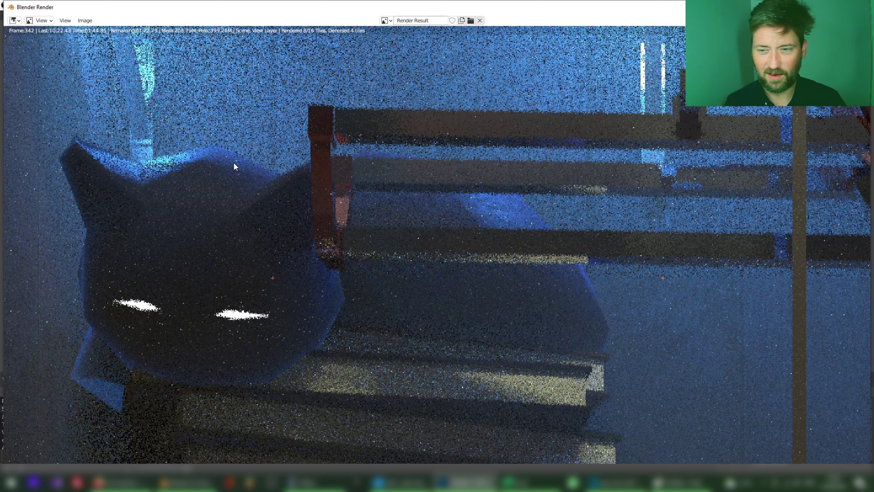
pyautogui.scroll(-2, 238, 172)
pyautogui.moveTo(422, 185); pyautogui.dragTo(262, 185, button='middle')
pyautogui.scroll(-2, 349, 178)
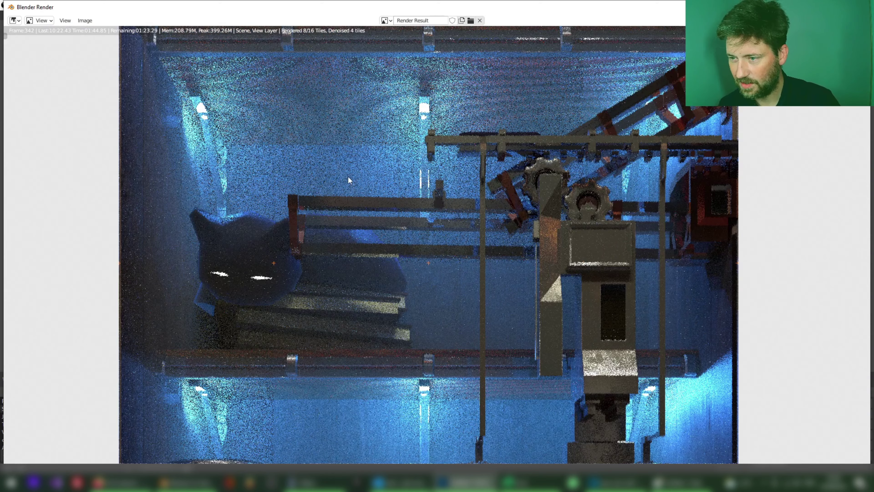
pyautogui.moveTo(472, 224); pyautogui.dragTo(425, 224, button='middle')
pyautogui.scroll(2, 416, 216)
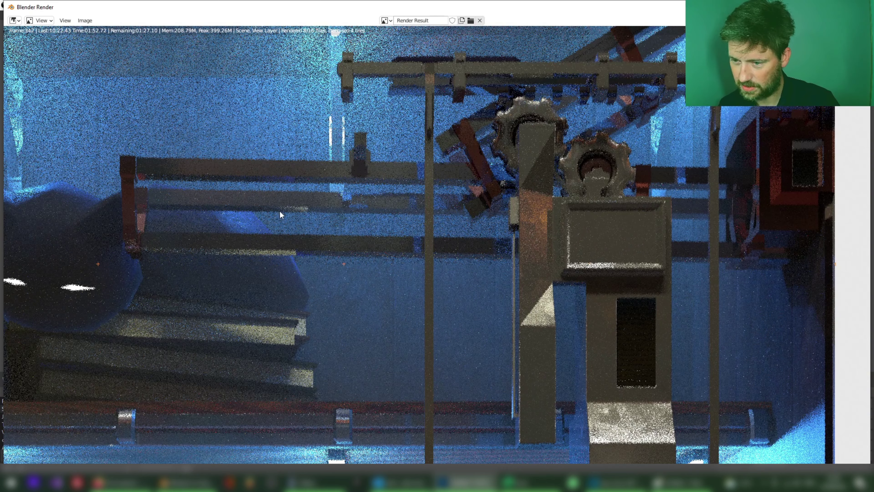
pyautogui.scroll(-2, 250, 169)
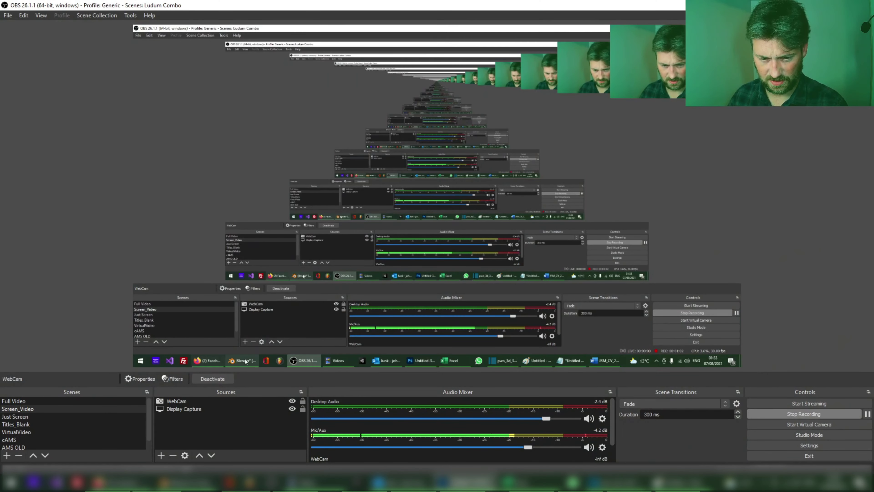
# - Switch to Blender, show the shelf scene in Material Preview shading and make the 3D viewport taller over the dope sheet
pyautogui.click(162, 482)
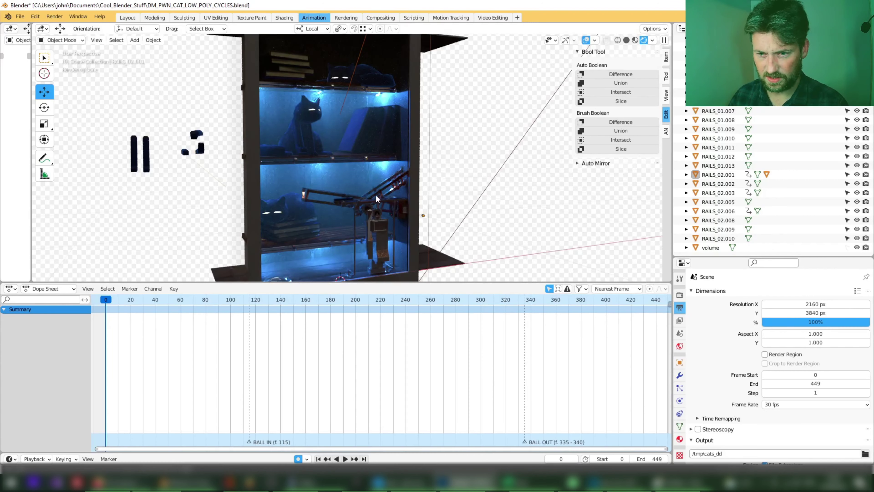
pyautogui.moveTo(341, 214); pyautogui.dragTo(320, 213, button='middle')
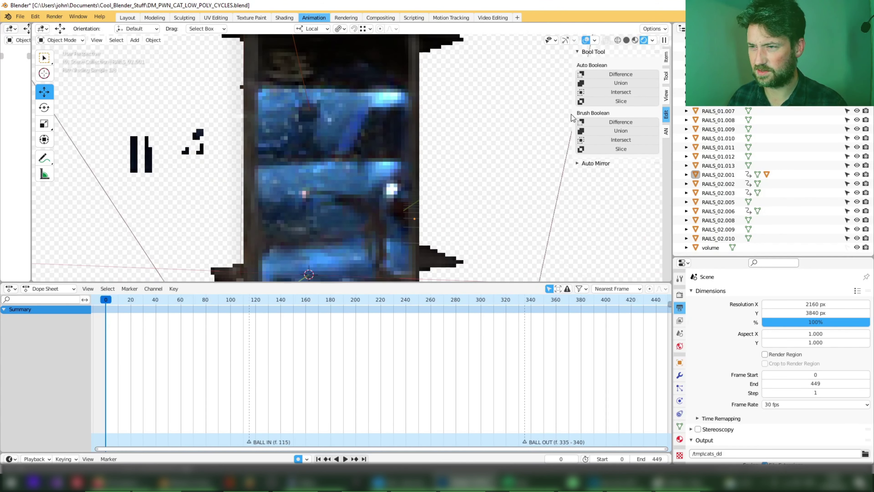
pyautogui.click(635, 40)
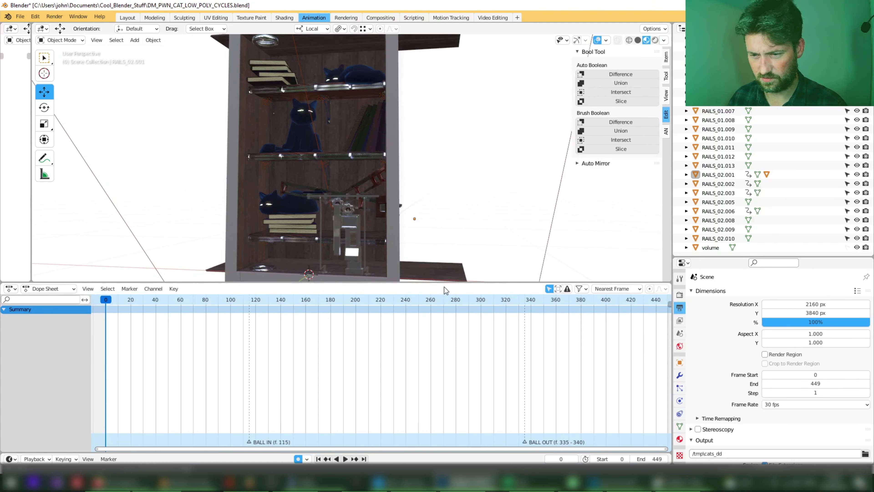
pyautogui.moveTo(445, 282); pyautogui.dragTo(458, 378)
pyautogui.moveTo(440, 240)
pyautogui.mouseDown(button='middle')
pyautogui.moveTo(374, 240)
pyautogui.moveTo(357, 254)
pyautogui.moveTo(444, 252)
pyautogui.mouseUp(button='middle')
pyautogui.scroll(4, 357, 253)
# - Set the render engine to Eevee and display the viewport in Rendered shading
pyautogui.click(680, 294)
pyautogui.click(804, 293)
pyautogui.click(778, 305)
pyautogui.click(654, 40)
pyautogui.moveTo(437, 221); pyautogui.dragTo(358, 194, button='middle')
pyautogui.scroll(-6, 357, 195)
pyautogui.scroll(6, 412, 189)
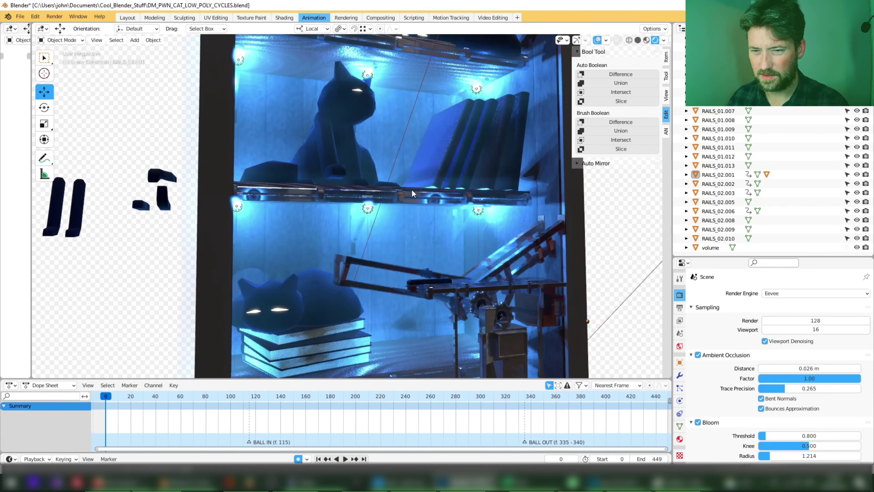
# - Widen the 3D viewport, inspect the cats and rails on the shelves from several angles, and play the animation
pyautogui.moveTo(411, 189); pyautogui.dragTo(566, 177, button='middle')
pyautogui.moveTo(672, 47); pyautogui.dragTo(838, 47)
pyautogui.moveTo(549, 184); pyautogui.dragTo(430, 246, button='middle')
pyautogui.scroll(-3, 483, 235)
pyautogui.scroll(5, 517, 242)
pyautogui.keyDown('shift'); pyautogui.moveTo(518, 242); pyautogui.dragTo(442, 186, button='middle'); pyautogui.keyUp('shift')
pyautogui.scroll(-3, 457, 209)
pyautogui.keyDown('shift'); pyautogui.moveTo(504, 227); pyautogui.dragTo(470, 186, button='middle'); pyautogui.keyUp('shift')
pyautogui.scroll(-3, 470, 187)
pyautogui.press('space')
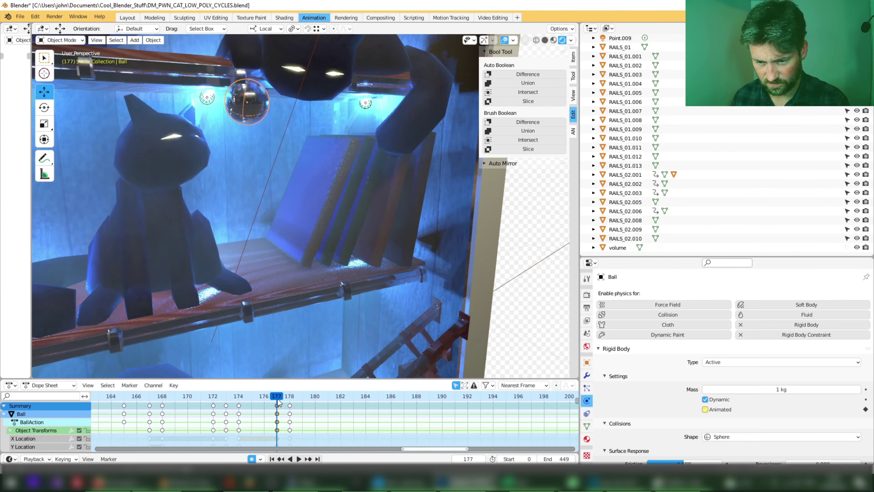
# - Scrub to frame 176 and move the ball up about 0.005 m along the global Z axis
pyautogui.moveTo(293, 193); pyautogui.dragTo(292, 220, button='middle')
pyautogui.moveTo(277, 397); pyautogui.dragTo(251, 405)
pyautogui.moveTo(225, 397); pyautogui.dragTo(251, 397)
pyautogui.scroll(4, 318, 232)
pyautogui.moveTo(318, 232); pyautogui.dragTo(398, 174, button='middle')
pyautogui.press('g')
pyautogui.press('z')
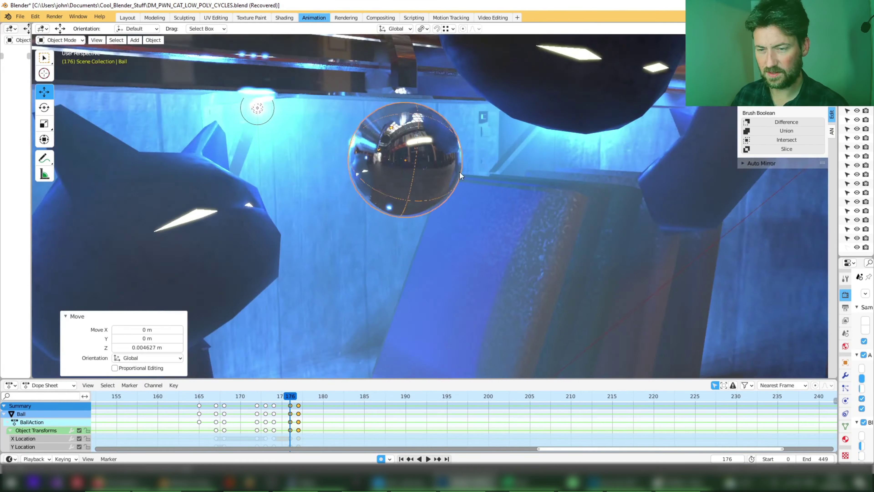
# - Save the project under the new name DM_PWN_CAT_LOW_Paaaaaaa.blend in the Cool_Blender_Stuff folder
pyautogui.moveTo(459, 172); pyautogui.dragTo(465, 201, button='middle')
pyautogui.scroll(-6, 464, 202)
pyautogui.hotkey('ctrl', 'shift', 's')
pyautogui.click(367, 385)
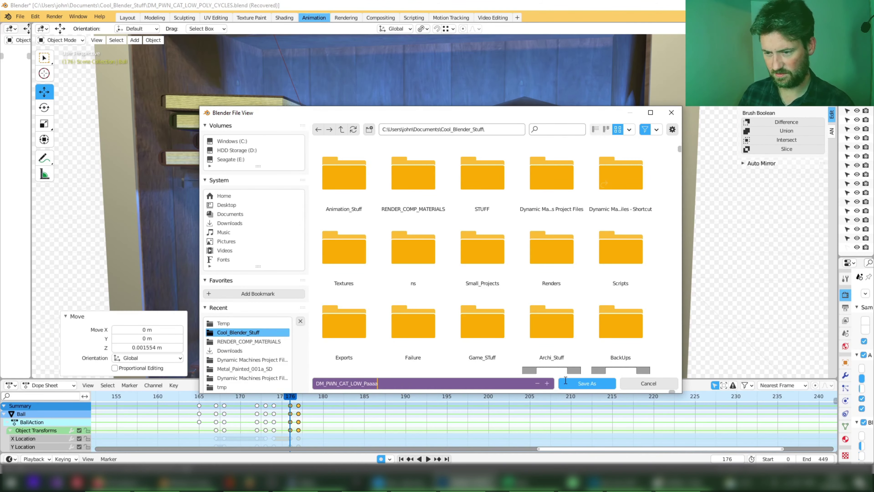
pyautogui.click(587, 384)
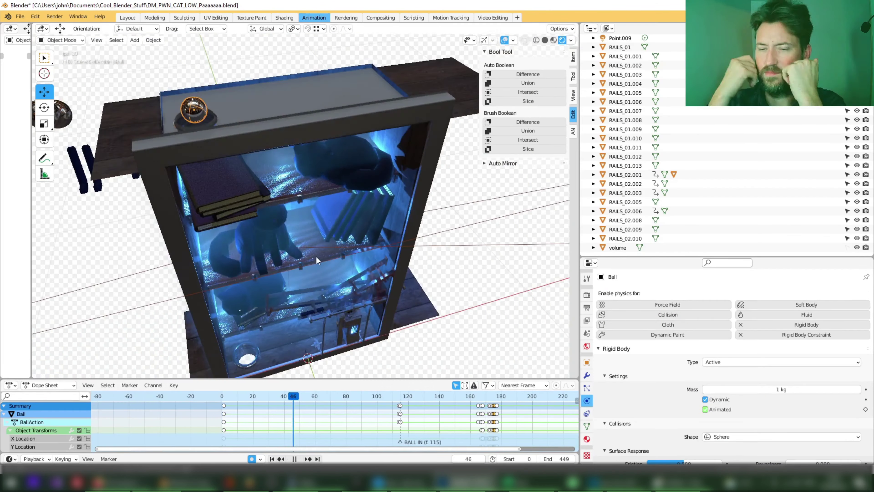
# - Watch the animation from the front view, stop it at frame 100 and inspect the gears beneath the rails
pyautogui.press('KP_1')
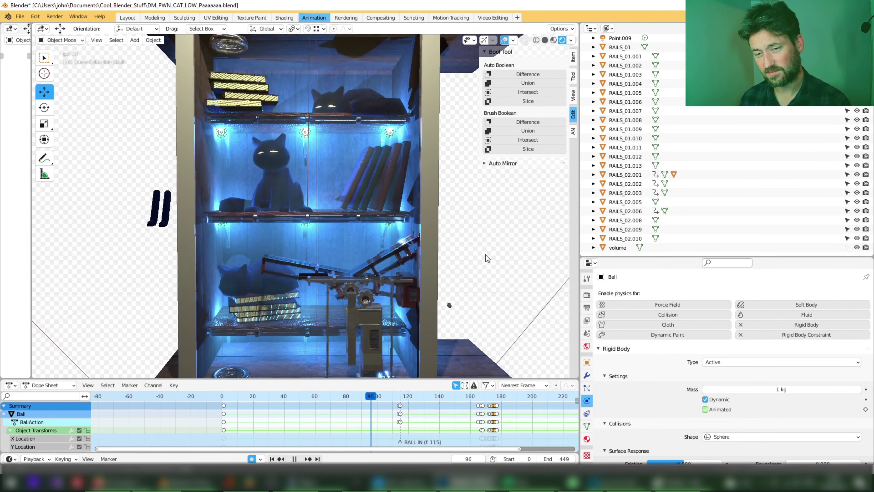
pyautogui.press('space')
pyautogui.scroll(4, 359, 289)
pyautogui.keyDown('shift'); pyautogui.moveTo(359, 289); pyautogui.dragTo(333, 200, button='middle'); pyautogui.keyUp('shift')
pyautogui.scroll(2, 388, 242)
pyautogui.moveTo(387, 242); pyautogui.dragTo(328, 254, button='middle')
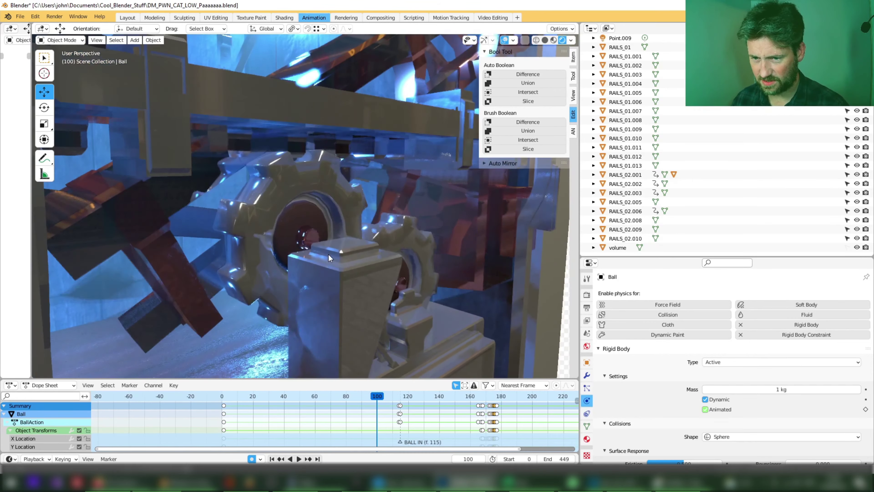
pyautogui.moveTo(405, 327); pyautogui.dragTo(319, 284, button='middle')
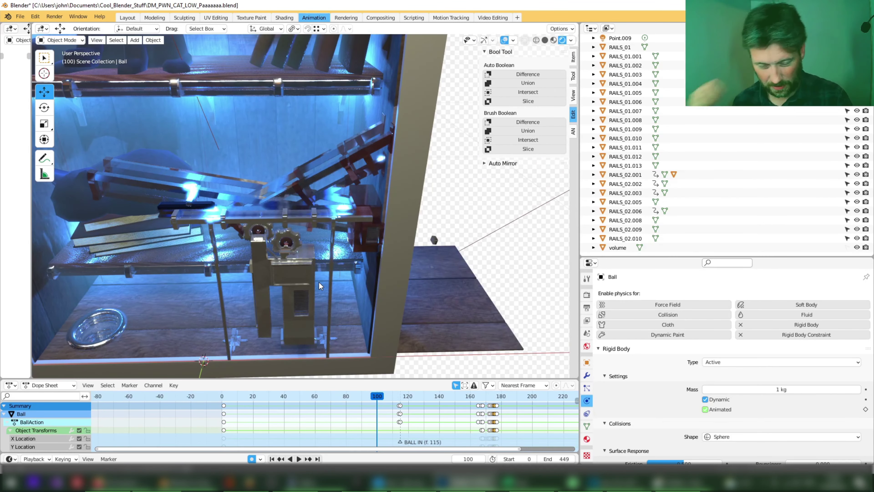
pyautogui.moveTo(312, 254); pyautogui.dragTo(263, 217, button='middle')
pyautogui.hotkey('alt', 'Tab')
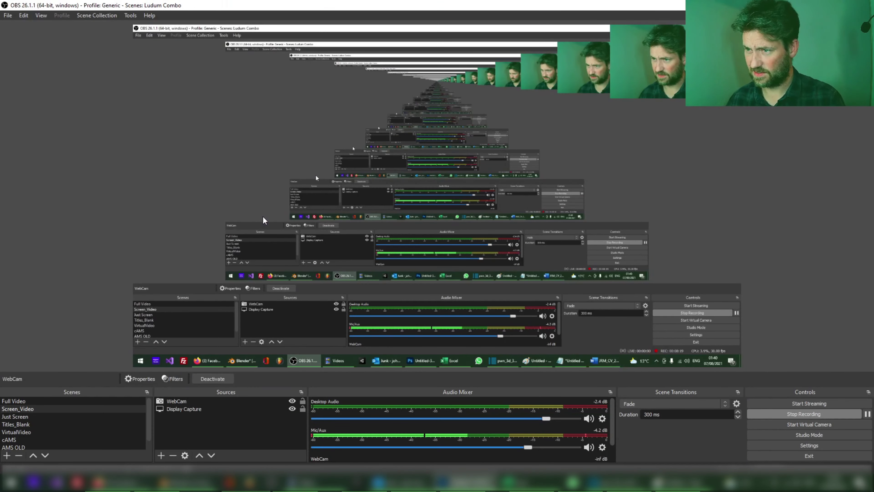
pyautogui.hotkey('alt', 'Tab')
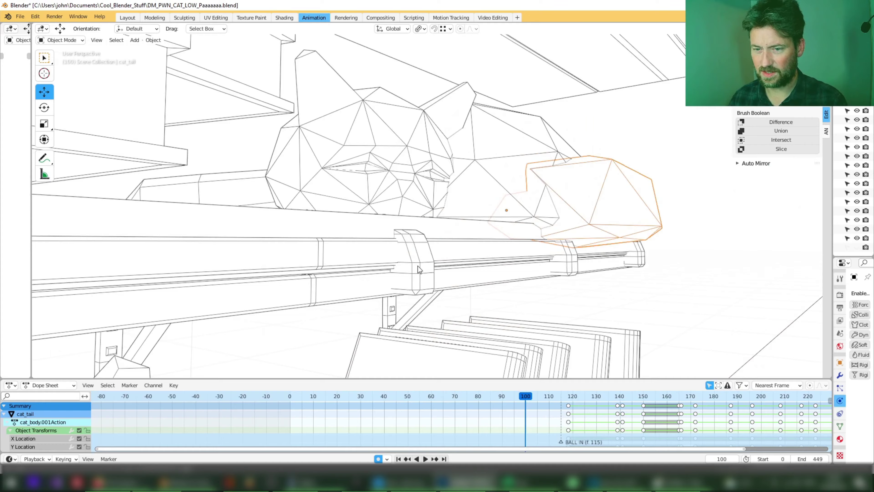
# - Select the head of the cat lying on the top shelf to show its keyframes
pyautogui.moveTo(418, 266); pyautogui.dragTo(457, 233, button='middle')
pyautogui.scroll(2, 407, 271)
pyautogui.click(407, 271)
pyautogui.scroll(-3, 458, 232)
pyautogui.moveTo(414, 248); pyautogui.dragTo(398, 285, button='middle')
pyautogui.scroll(-4, 388, 286)
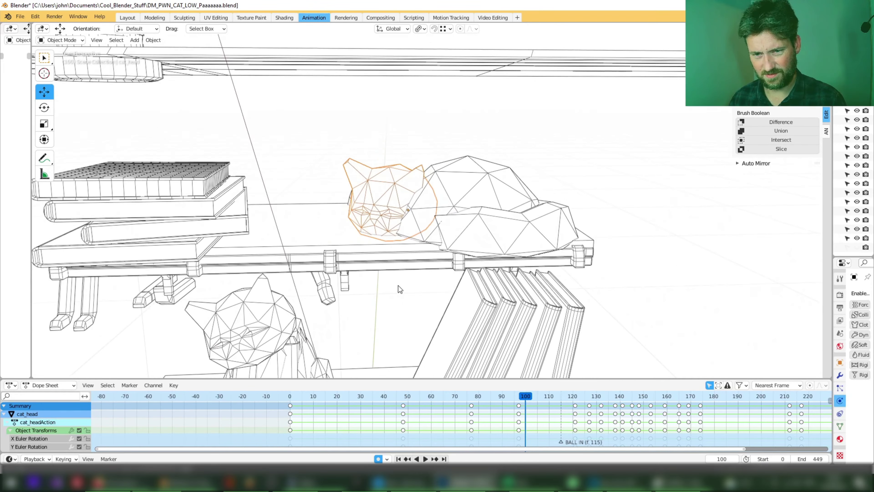
# - Scrub the animation from about frame 120 past frame 181, following the ball from the top shelf down past the sitting cat
pyautogui.moveTo(563, 396); pyautogui.dragTo(544, 417)
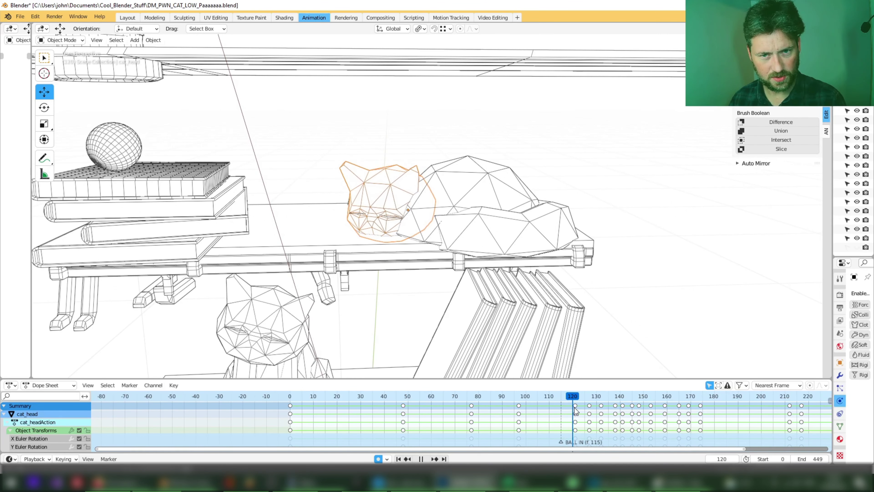
pyautogui.press('space')
pyautogui.moveTo(436, 287); pyautogui.dragTo(496, 243, button='middle')
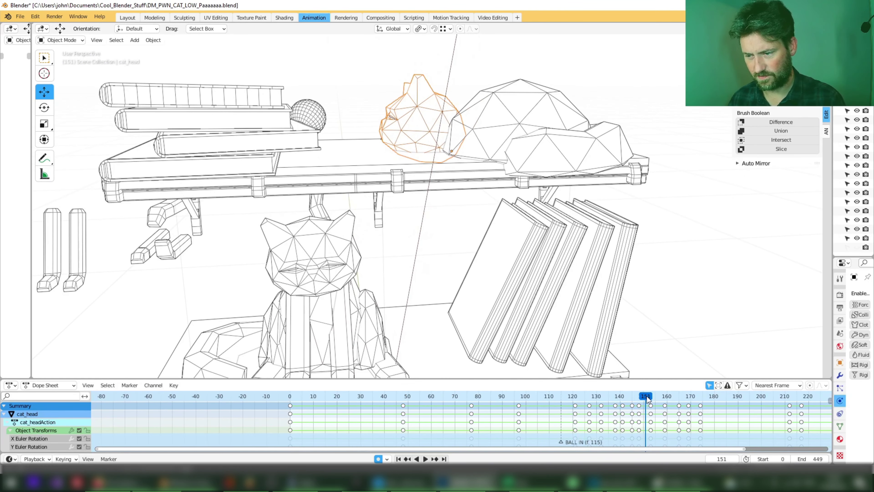
pyautogui.moveTo(665, 393); pyautogui.dragTo(717, 391)
pyautogui.keyDown('shift'); pyautogui.moveTo(454, 275); pyautogui.dragTo(470, 243, button='middle'); pyautogui.keyUp('shift')
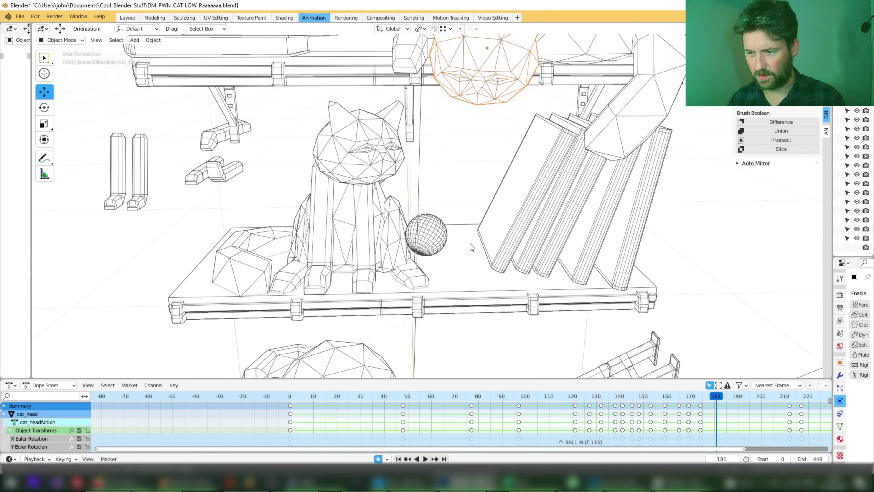
pyautogui.moveTo(716, 397); pyautogui.dragTo(768, 396)
pyautogui.keyDown('shift'); pyautogui.moveTo(580, 303); pyautogui.dragTo(505, 261, button='middle'); pyautogui.keyUp('shift')
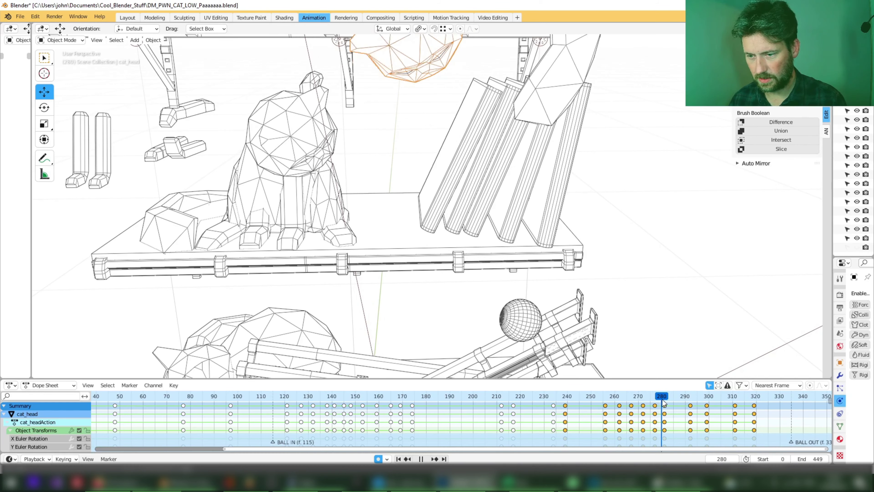
# - Play and scrub the animation around frames 280 to 295, examining the ball on the lower rails and the gears below
pyautogui.scroll(-2, 599, 264)
pyautogui.moveTo(599, 261); pyautogui.dragTo(630, 286, button='middle')
pyautogui.scroll(1, 610, 255)
pyautogui.press('space')
pyautogui.moveTo(672, 413); pyautogui.dragTo(349, 420, button='middle')
pyautogui.press('space')
pyautogui.moveTo(358, 399); pyautogui.dragTo(329, 403)
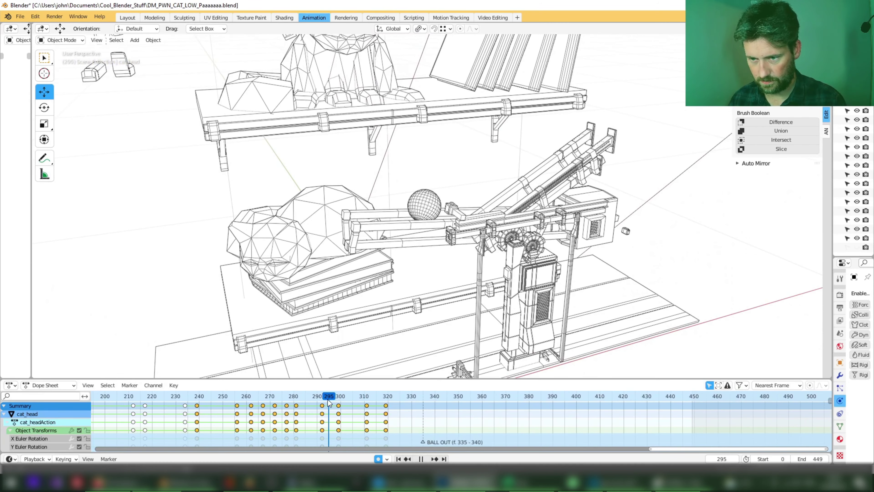
pyautogui.press('space')
pyautogui.scroll(5, 506, 260)
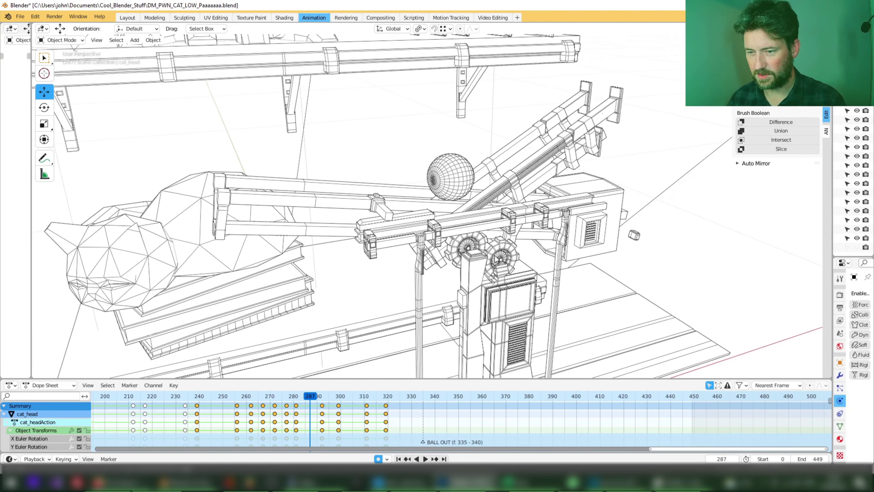
pyautogui.scroll(6, 506, 262)
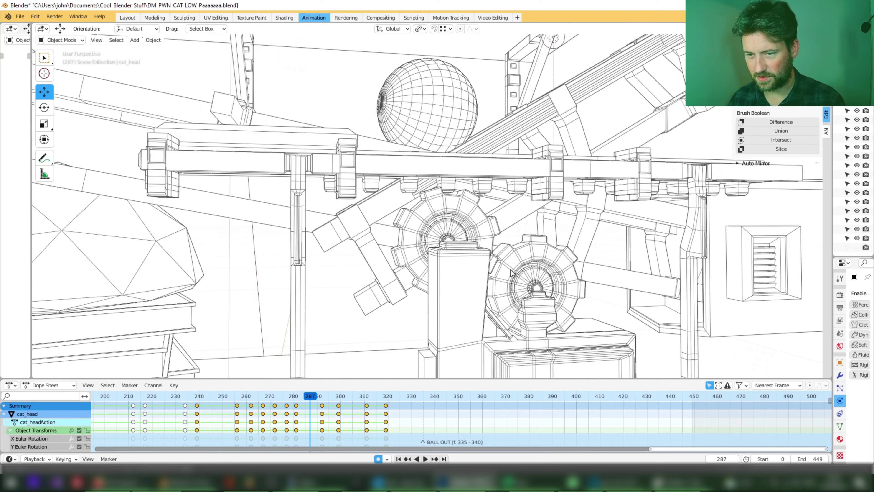
pyautogui.moveTo(319, 399)
pyautogui.mouseDown()
pyautogui.moveTo(287, 404)
pyautogui.moveTo(320, 411)
pyautogui.mouseUp()
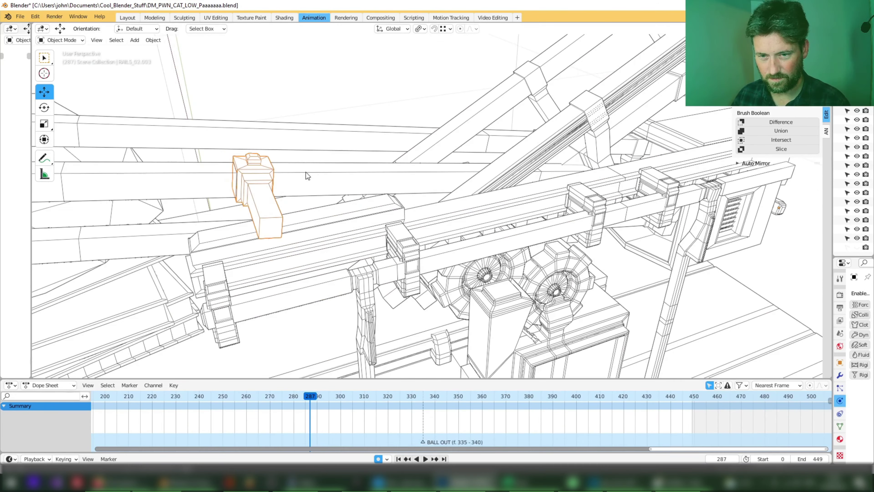
# - Select the long tilting rails RAILS_02.001 and scrub frames 287 to 290 to review their tilt
pyautogui.click(353, 308)
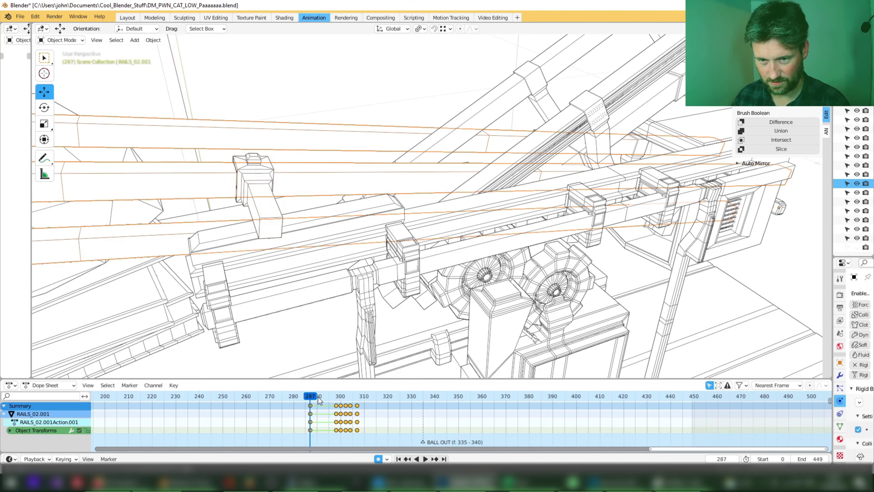
pyautogui.click(318, 397)
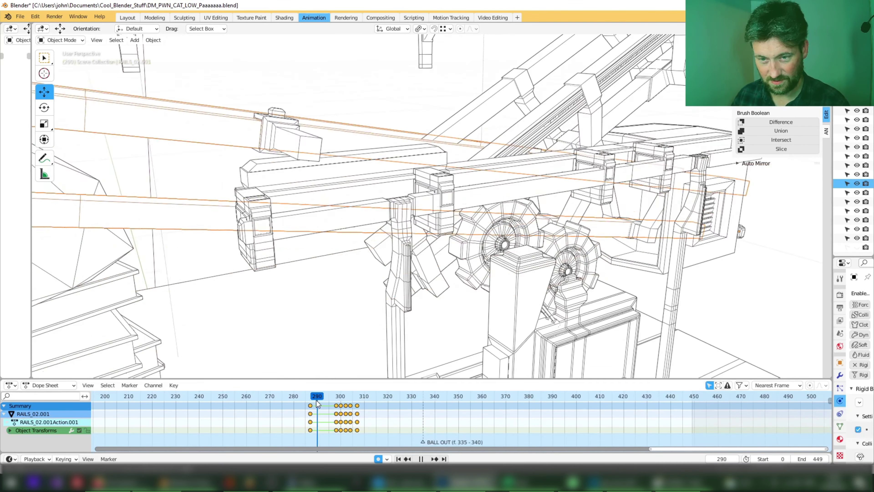
pyautogui.moveTo(316, 399); pyautogui.dragTo(310, 399)
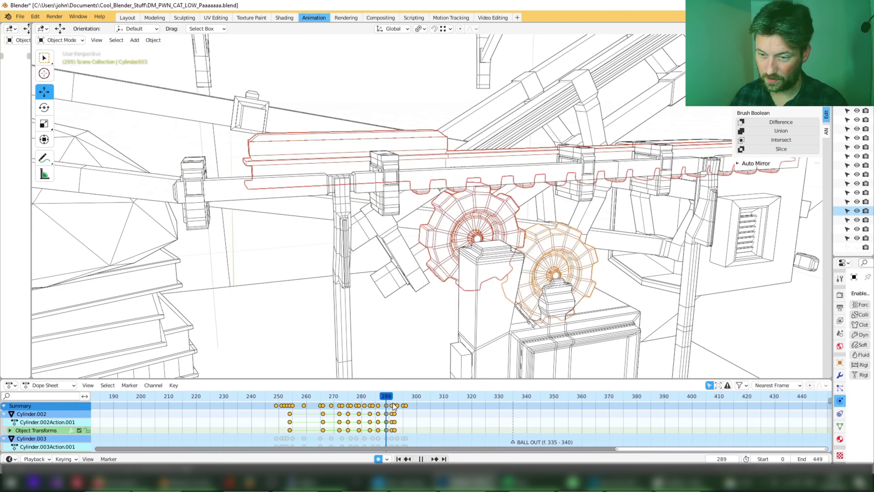
# - Scrub between frames 289 and 251, then stop at frame 260 to review the toothed rack and two gears
pyautogui.moveTo(393, 403); pyautogui.dragTo(330, 401)
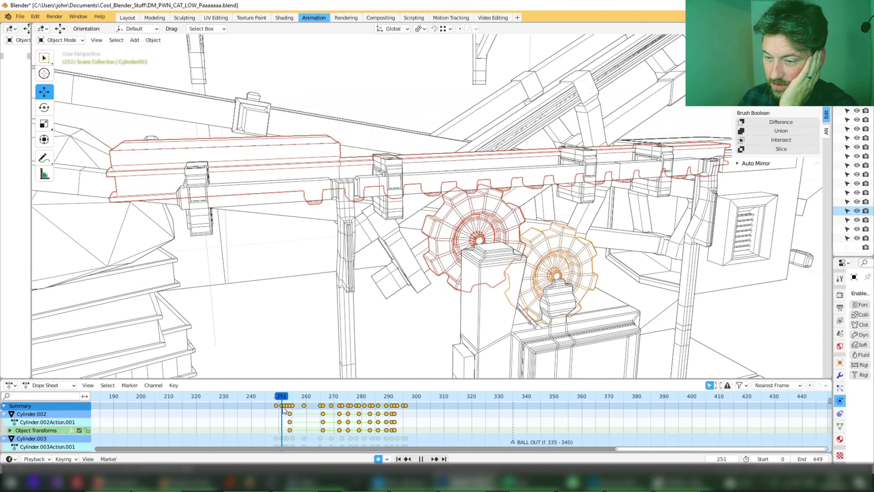
pyautogui.moveTo(353, 400); pyautogui.dragTo(306, 401)
pyautogui.moveTo(593, 107); pyautogui.dragTo(611, 125, button='middle')
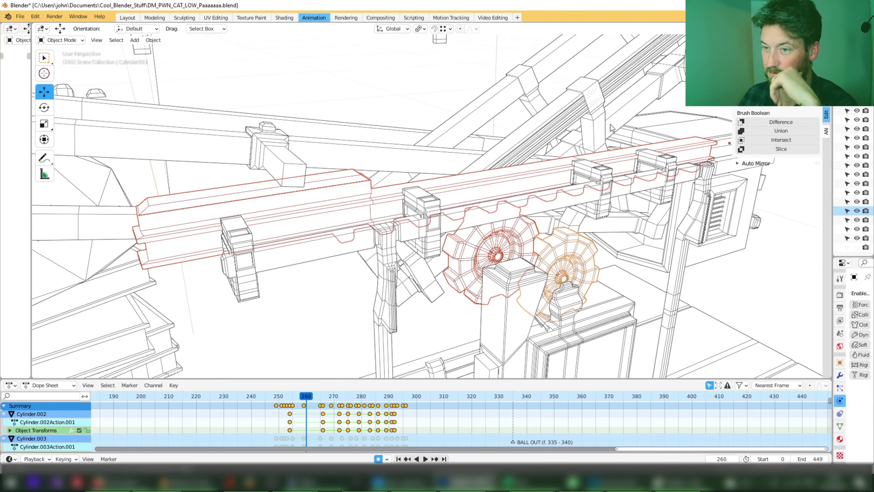
# - Change the viewport to Material Preview shading and scrub to frame 309 to review the rack and gear motion
pyautogui.hotkey('shift', 'z')
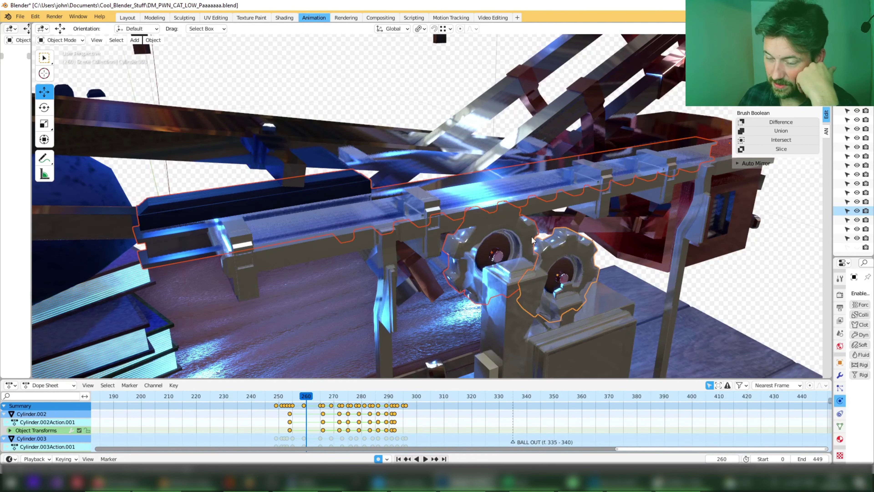
pyautogui.press('z')
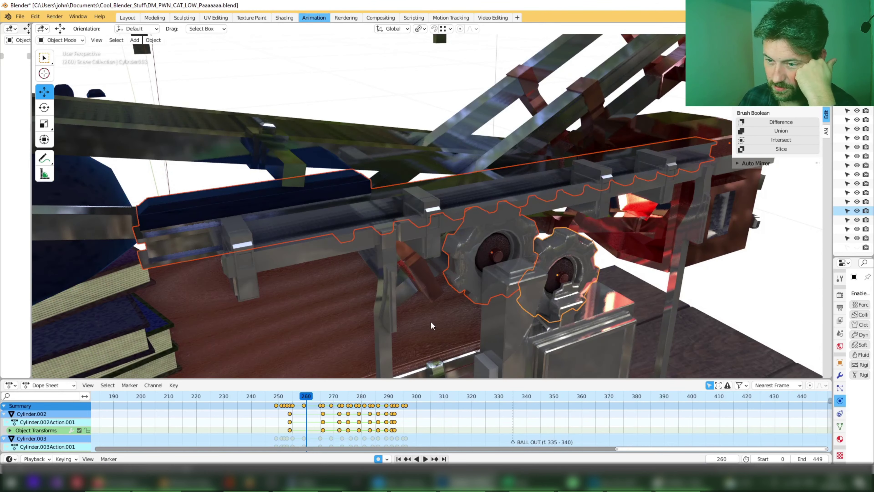
pyautogui.moveTo(331, 395); pyautogui.dragTo(442, 398)
pyautogui.moveTo(429, 298); pyautogui.dragTo(443, 266, button='middle')
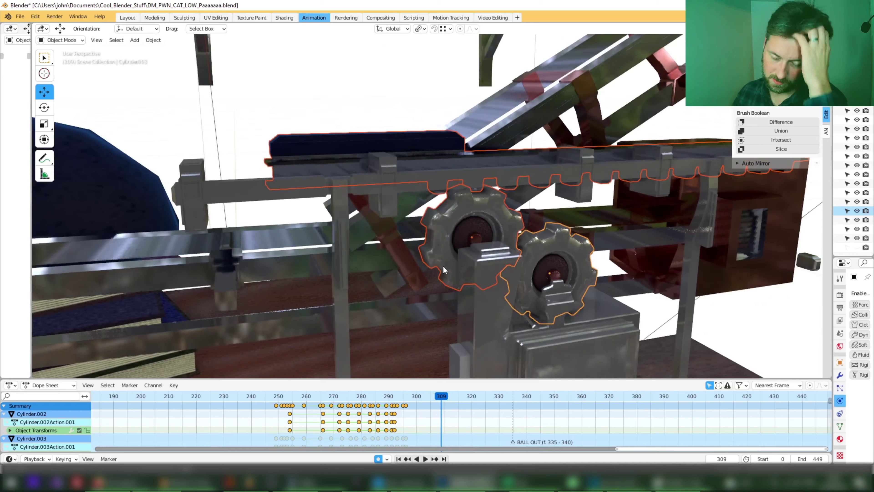
# - Select the upper cat's tail and play the animation from frame 309 to review its swing
pyautogui.moveTo(430, 258); pyautogui.dragTo(109, 143, button='middle')
pyautogui.scroll(4, 386, 279)
pyautogui.click(385, 294)
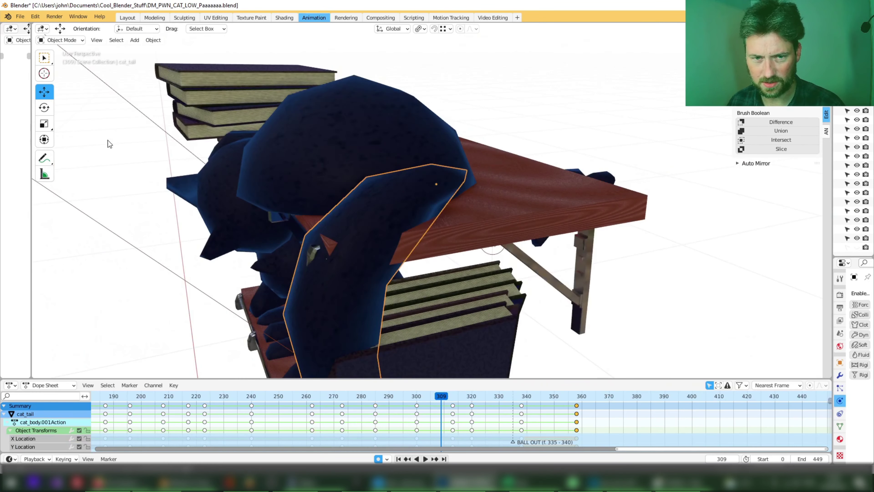
pyautogui.moveTo(182, 172); pyautogui.dragTo(432, 339, button='middle')
pyautogui.press('space')
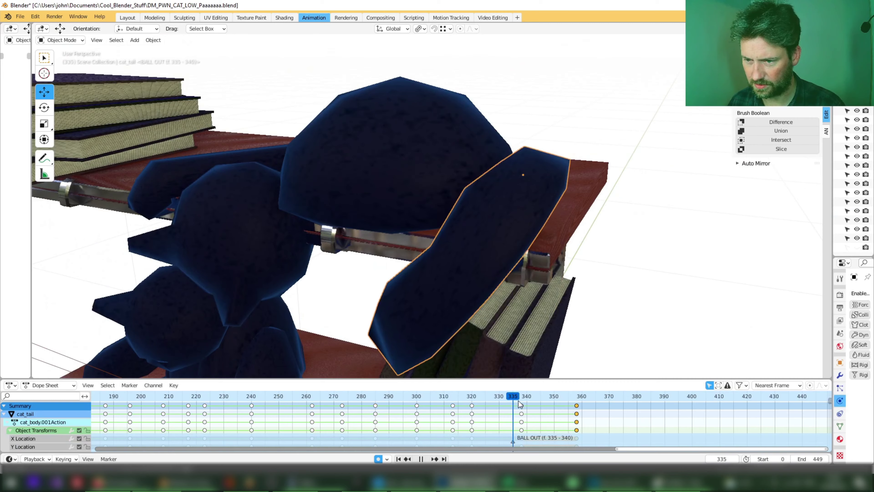
# - Scrub back to frame 210 to review the cats and ball on the upper shelves, undoing the accidental tail keyframe shift
pyautogui.moveTo(484, 409); pyautogui.dragTo(282, 406)
pyautogui.moveTo(348, 303); pyautogui.dragTo(421, 238, button='middle')
pyautogui.scroll(-3, 411, 262)
pyautogui.moveTo(326, 395); pyautogui.dragTo(169, 381)
pyautogui.moveTo(405, 254); pyautogui.dragTo(327, 323, button='middle')
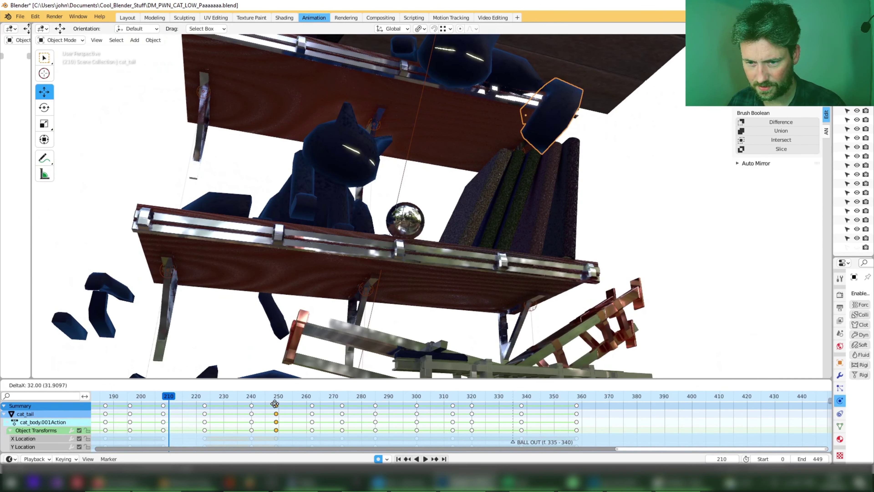
pyautogui.moveTo(279, 397); pyautogui.dragTo(224, 396)
pyautogui.hotkey('ctrl', 'z')
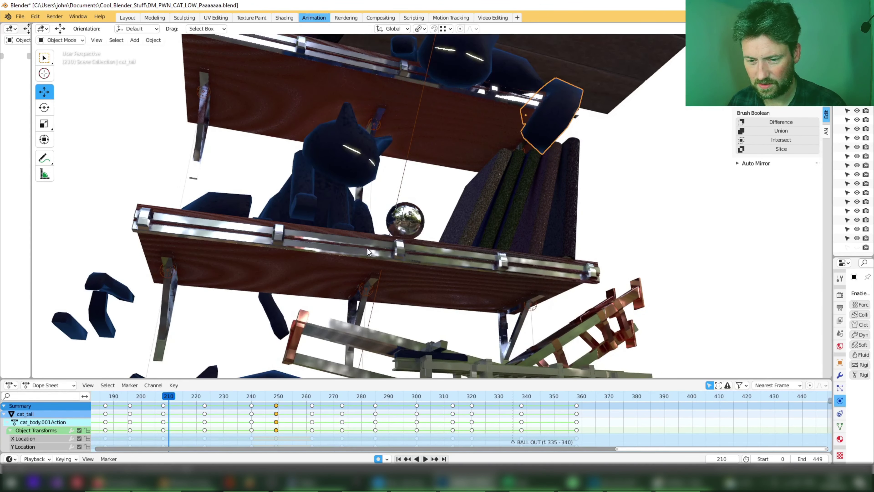
# - Play the animation from frame 210 to 252 while examining the lower shelf cat, tilting rails and gear tower
pyautogui.scroll(-4, 368, 250)
pyautogui.moveTo(368, 250); pyautogui.dragTo(354, 324, button='middle')
pyautogui.scroll(3, 427, 267)
pyautogui.moveTo(289, 329)
pyautogui.mouseDown(button='middle')
pyautogui.moveTo(319, 296)
pyautogui.moveTo(282, 340)
pyautogui.mouseUp(button='middle')
pyautogui.press('space')
pyautogui.moveTo(413, 276); pyautogui.dragTo(444, 268, button='middle')
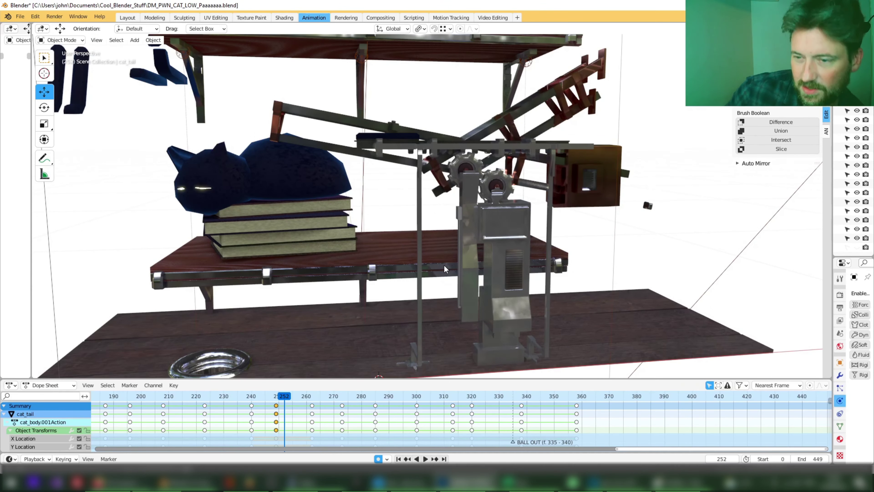
# - Scrub forward to frame 314 and examine the sliding rack, its supports and gears up close
pyautogui.moveTo(464, 263); pyautogui.dragTo(467, 281, button='middle')
pyautogui.moveTo(312, 395); pyautogui.dragTo(454, 400)
pyautogui.scroll(3, 452, 286)
pyautogui.moveTo(452, 285); pyautogui.dragTo(448, 284, button='middle')
pyautogui.scroll(4, 448, 282)
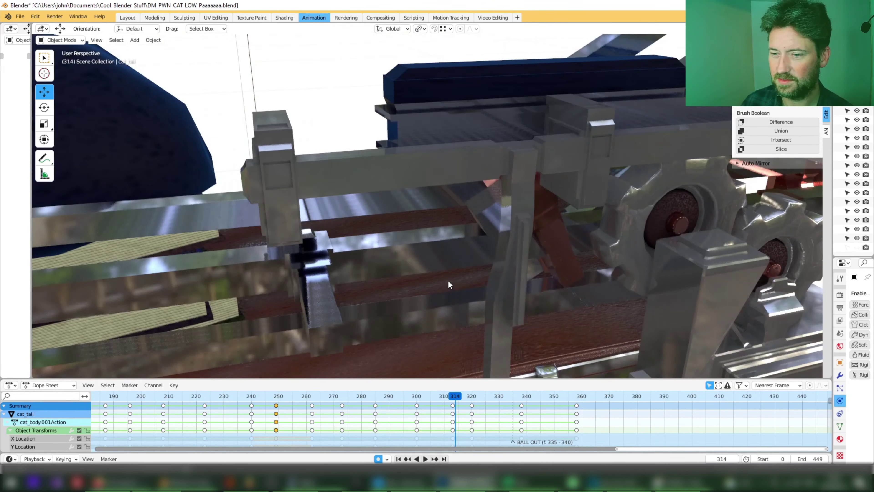
# - Scrub back to frame 234 and earlier, and forward to frame 328, to review the whole lower mechanism's motion
pyautogui.scroll(-4, 448, 280)
pyautogui.moveTo(451, 397); pyautogui.dragTo(235, 396)
pyautogui.scroll(-3, 354, 292)
pyautogui.scroll(-2, 354, 292)
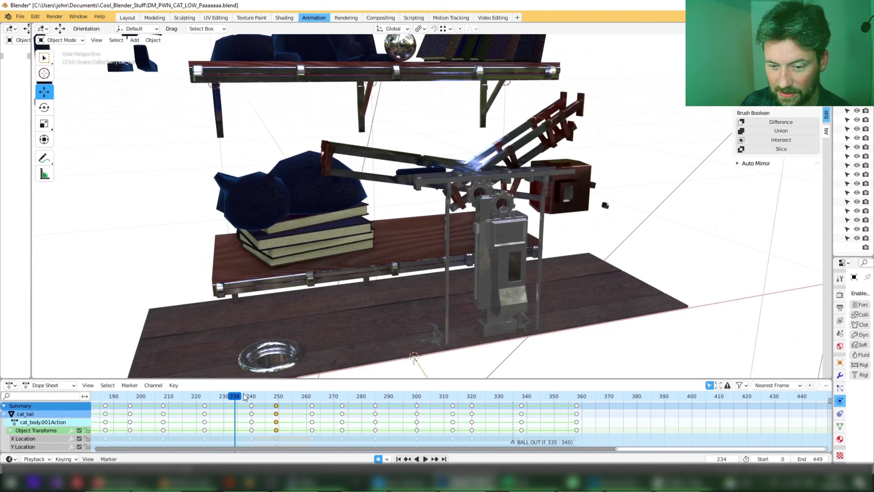
pyautogui.moveTo(173, 400); pyautogui.dragTo(493, 396)
pyautogui.scroll(5, 407, 260)
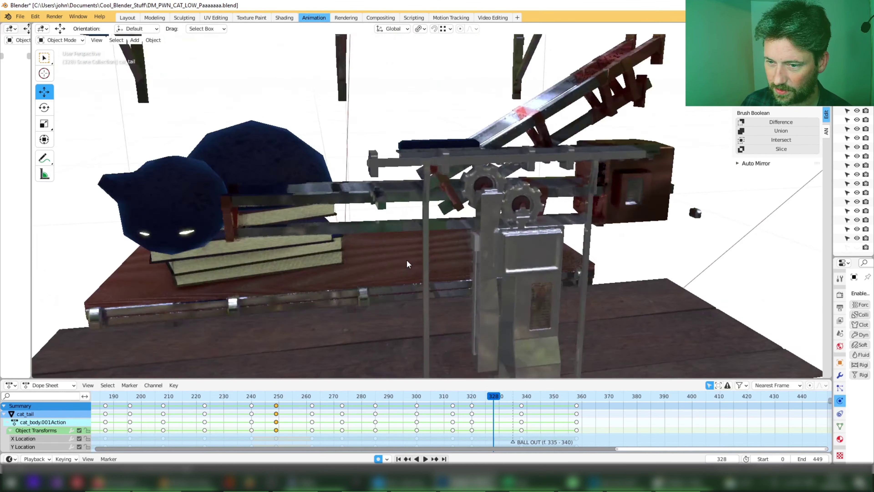
# - Examine the cats, books and metal rails on the upper shelves at frame 328 from several angles
pyautogui.moveTo(381, 273); pyautogui.dragTo(351, 282, button='middle')
pyautogui.moveTo(376, 251); pyautogui.dragTo(392, 218, button='middle')
pyautogui.scroll(-5, 392, 218)
pyautogui.moveTo(379, 269); pyautogui.dragTo(396, 287, button='middle')
pyautogui.scroll(3, 354, 246)
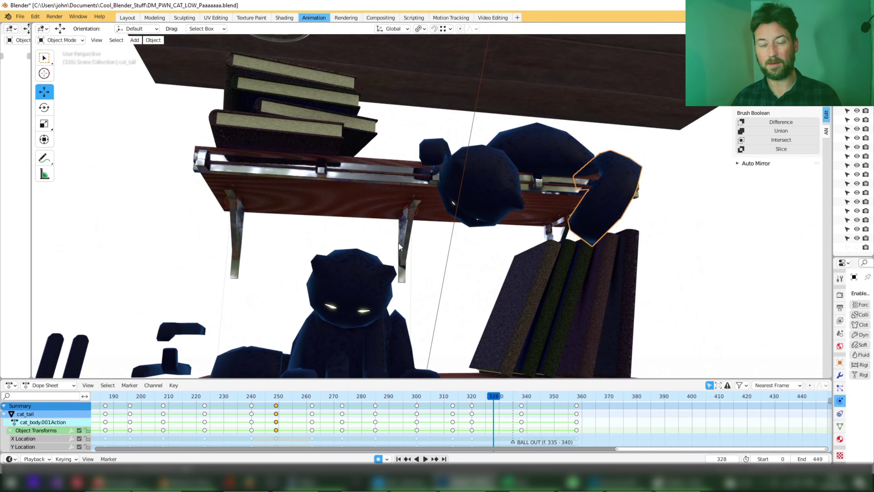
pyautogui.moveTo(434, 232); pyautogui.dragTo(447, 253, button='middle')
pyautogui.scroll(-5, 374, 252)
pyautogui.scroll(4, 405, 297)
# - Save the scene under its existing file name
pyautogui.click(20, 17)
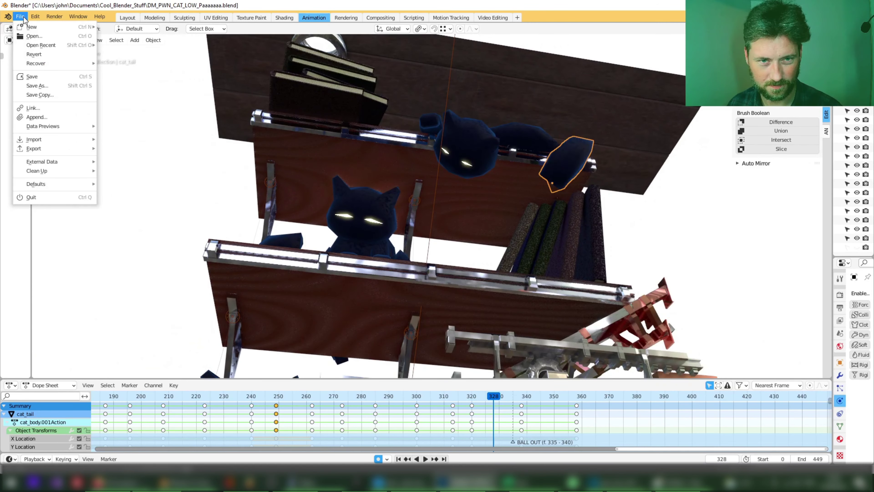
pyautogui.click(32, 77)
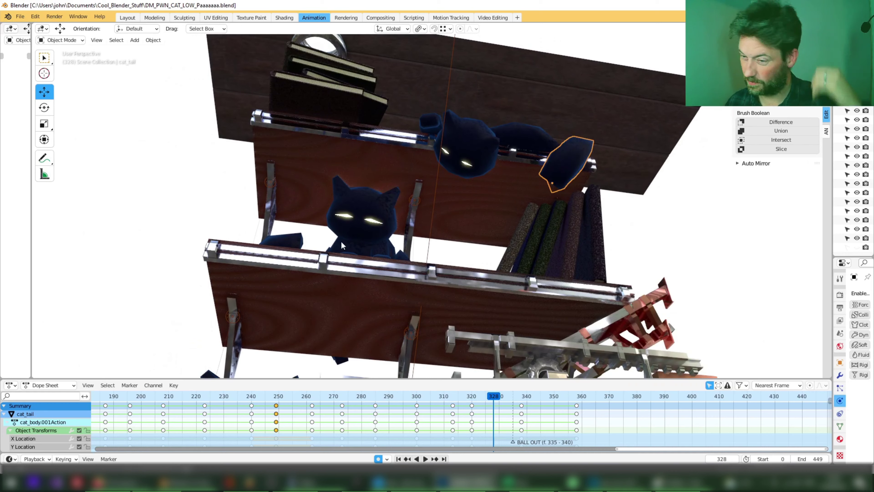